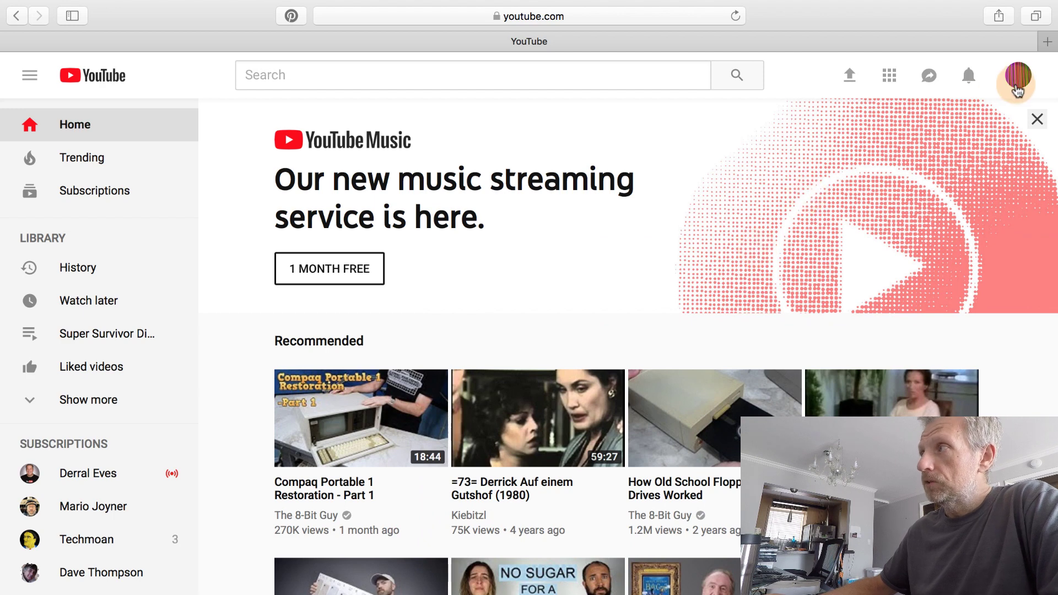
Go to Creator Studio's Video Manager and show the channel's 27 playlists.
left_click(1020, 77)
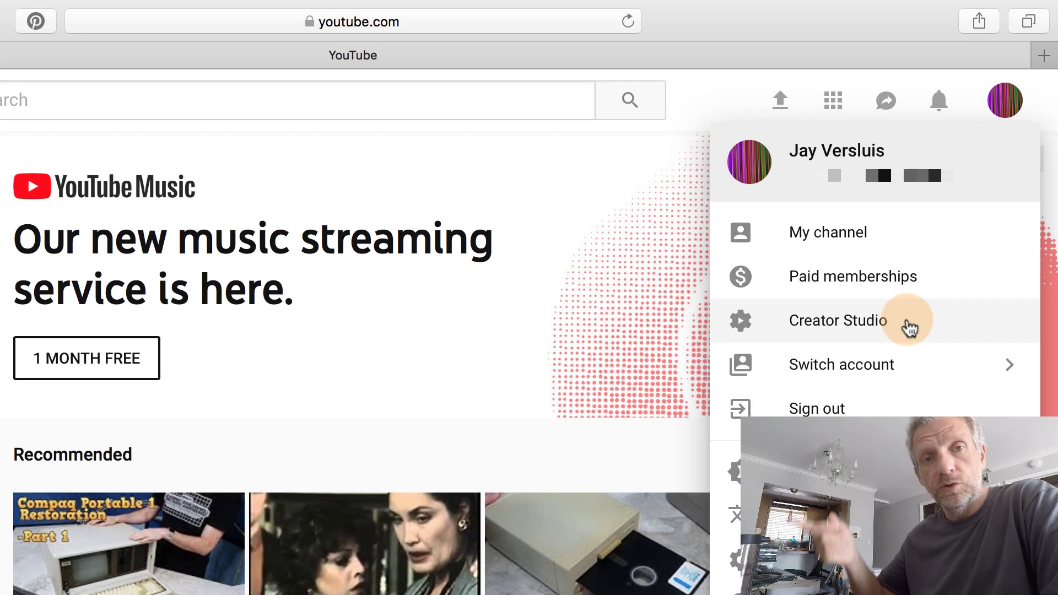
left_click(907, 323)
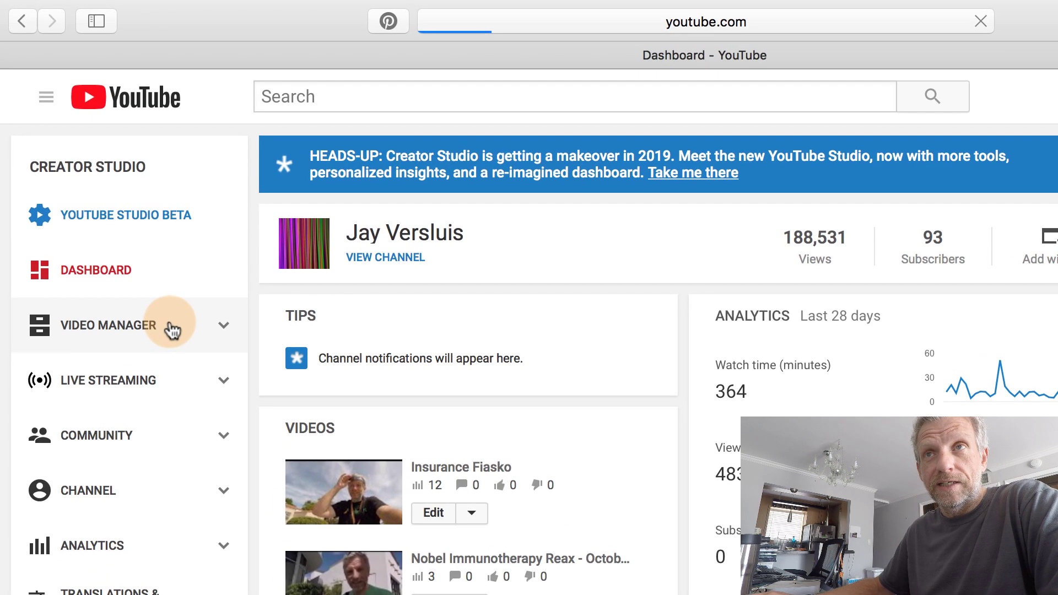
left_click(128, 246)
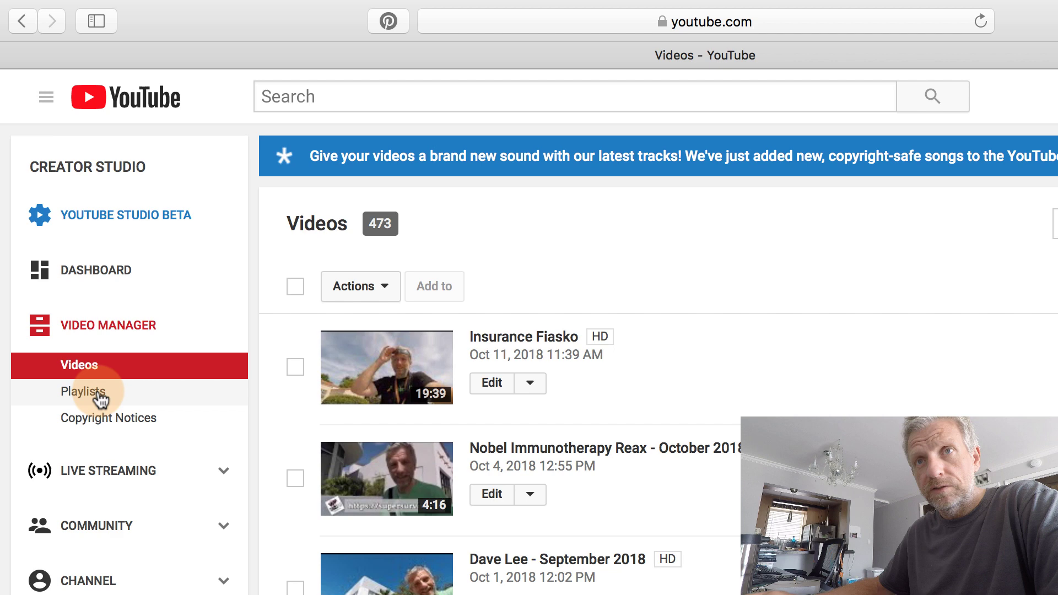
left_click(98, 391)
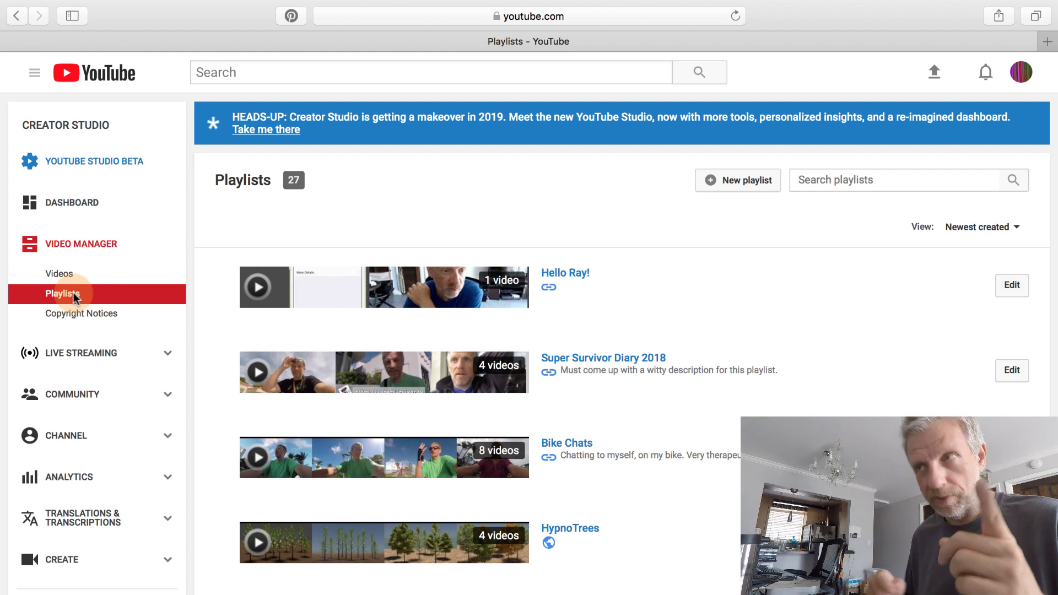
Open the Super Survivor Diary 2018 playlist and enter its edit page.
left_click(1016, 283)
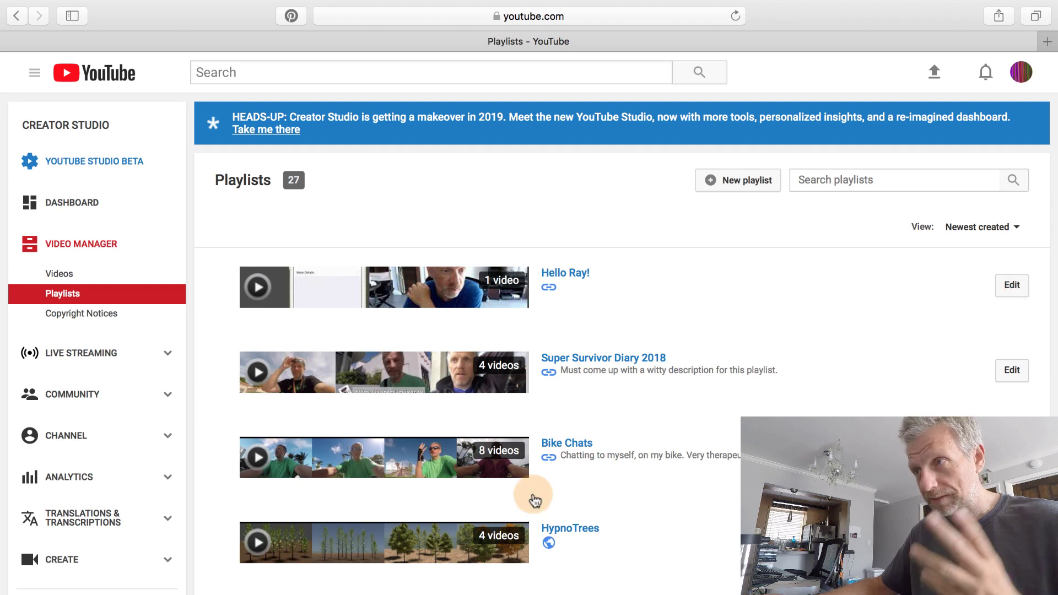
left_click(1008, 370)
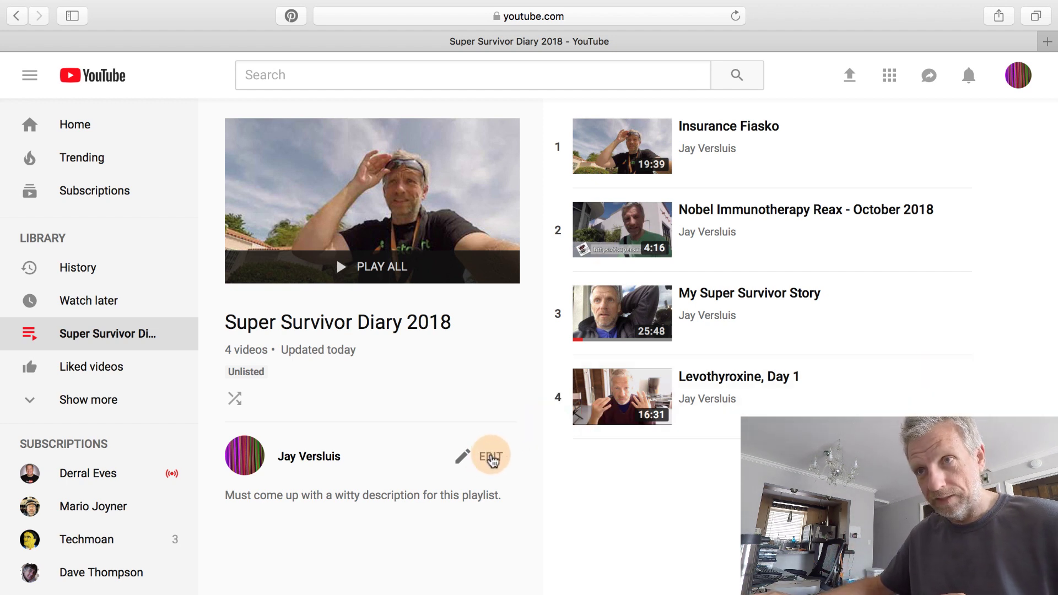
left_click(492, 459)
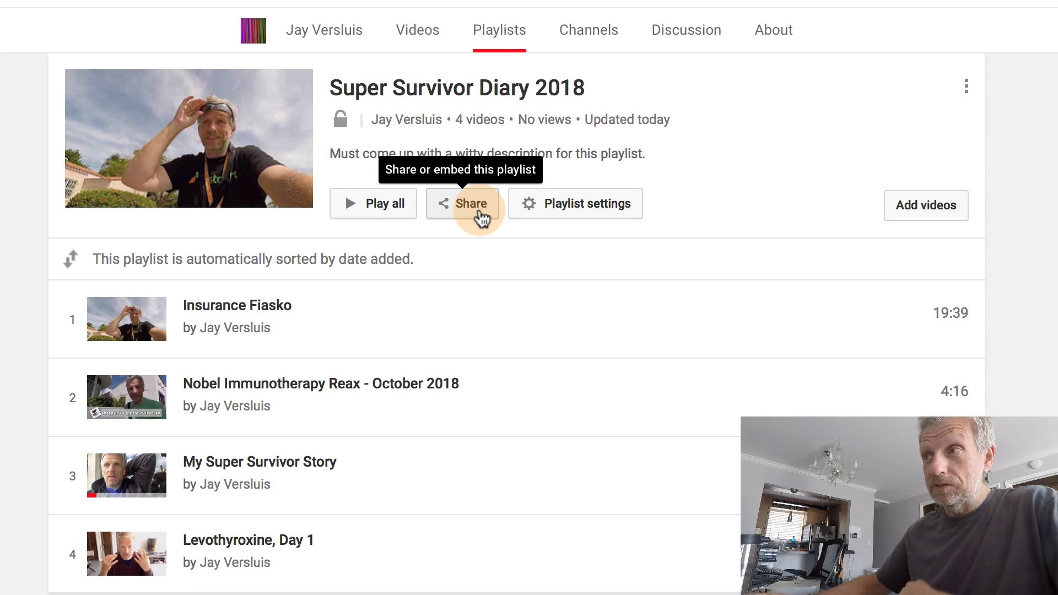
left_click(478, 216)
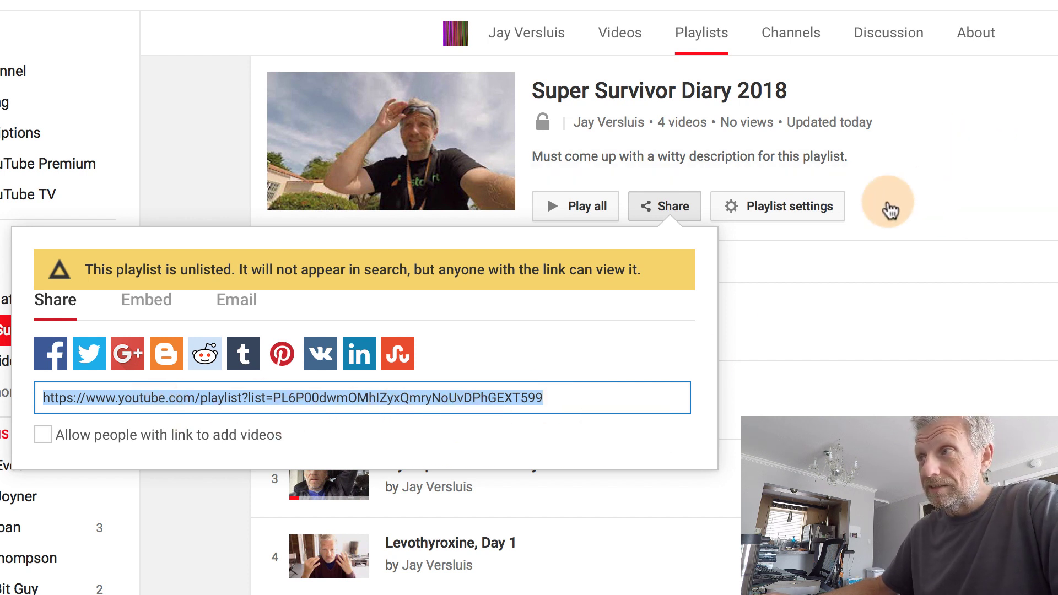
left_click(681, 215)
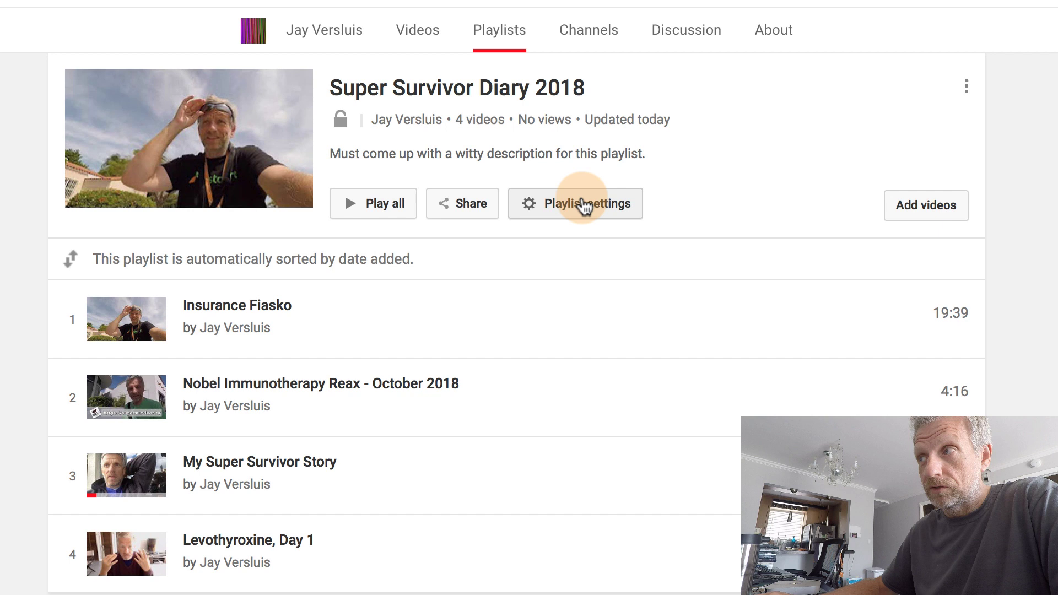
Change the playlist's privacy setting to Private and save it.
left_click(603, 214)
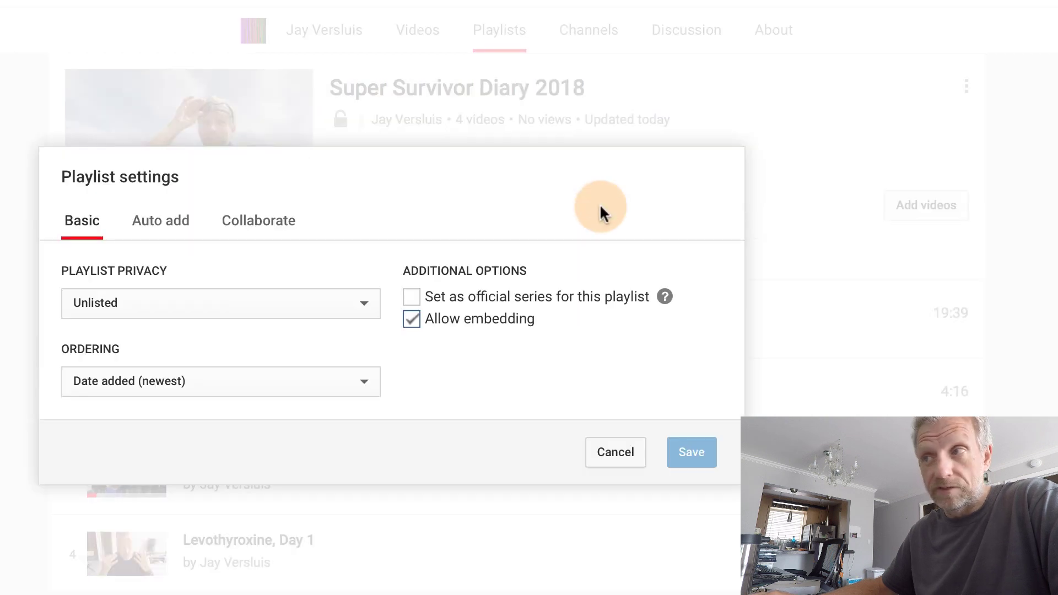
left_click(343, 307)
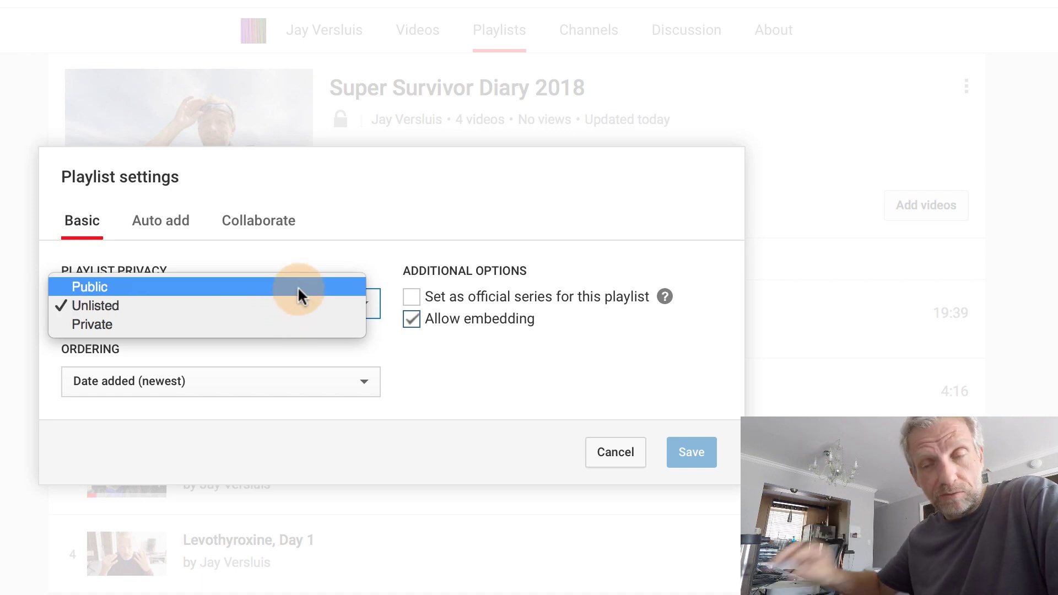
left_click(242, 321)
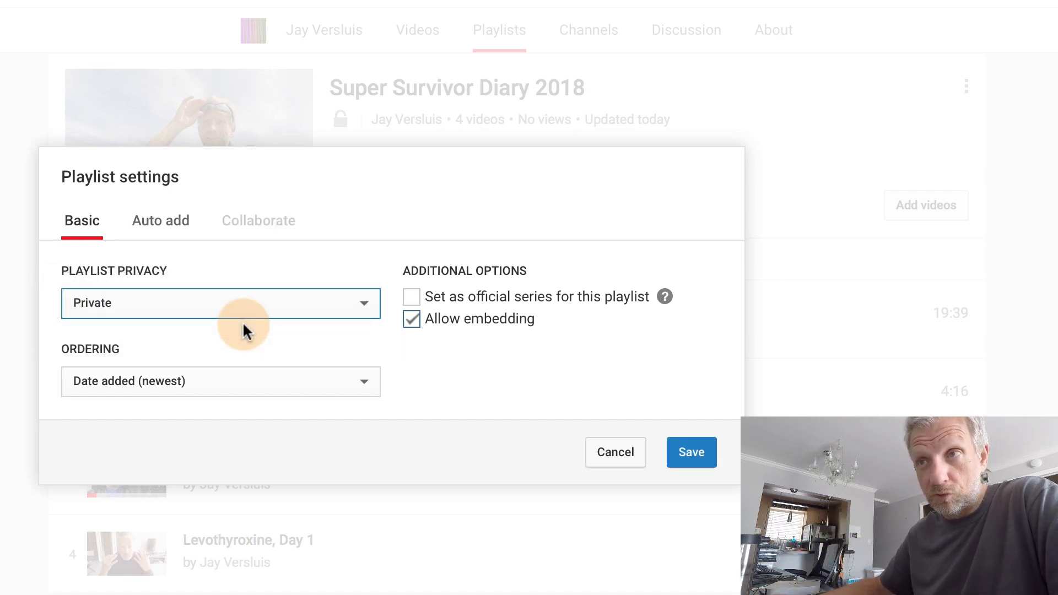
left_click(686, 453)
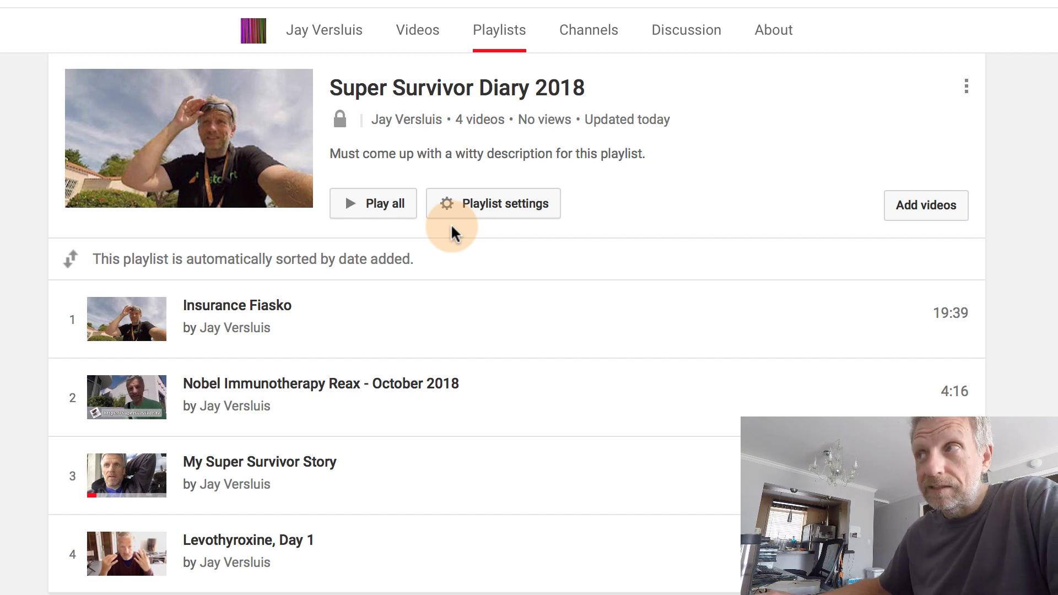
Set the playlist's privacy back to Unlisted and save.
left_click(537, 219)
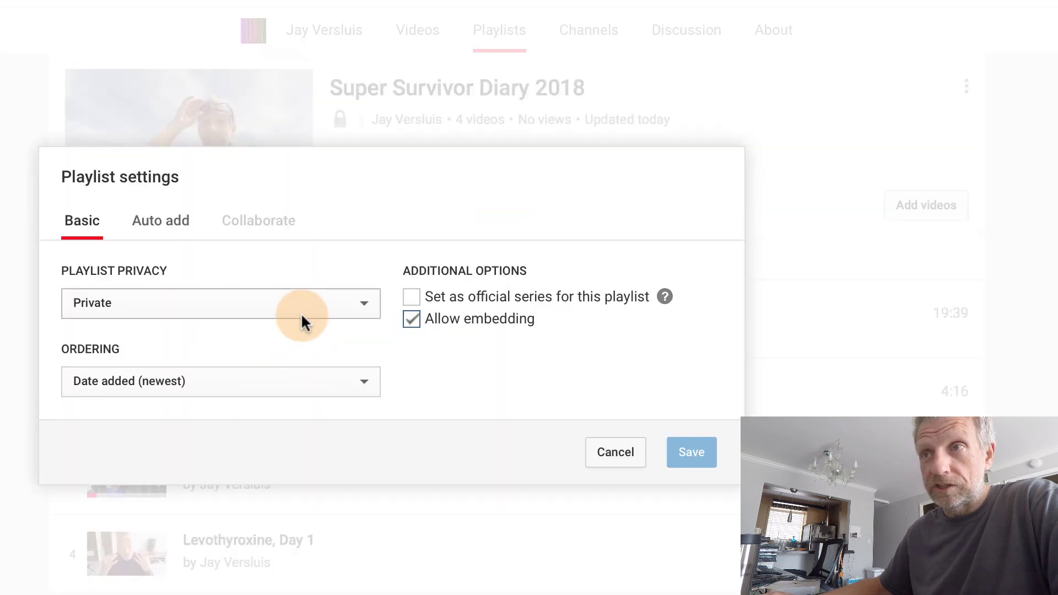
left_click(301, 312)
left_click(261, 290)
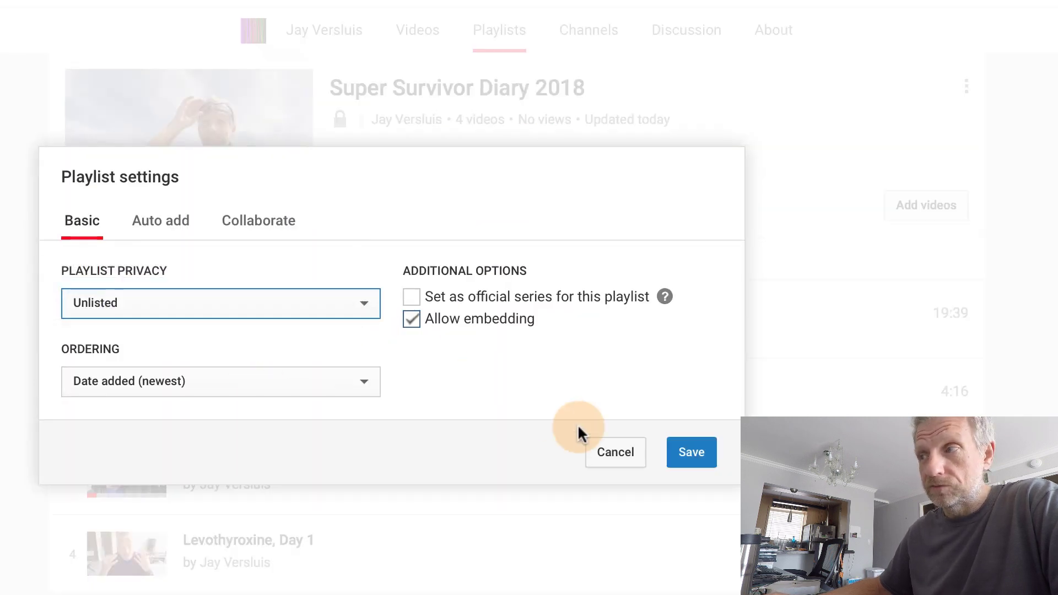
left_click(691, 453)
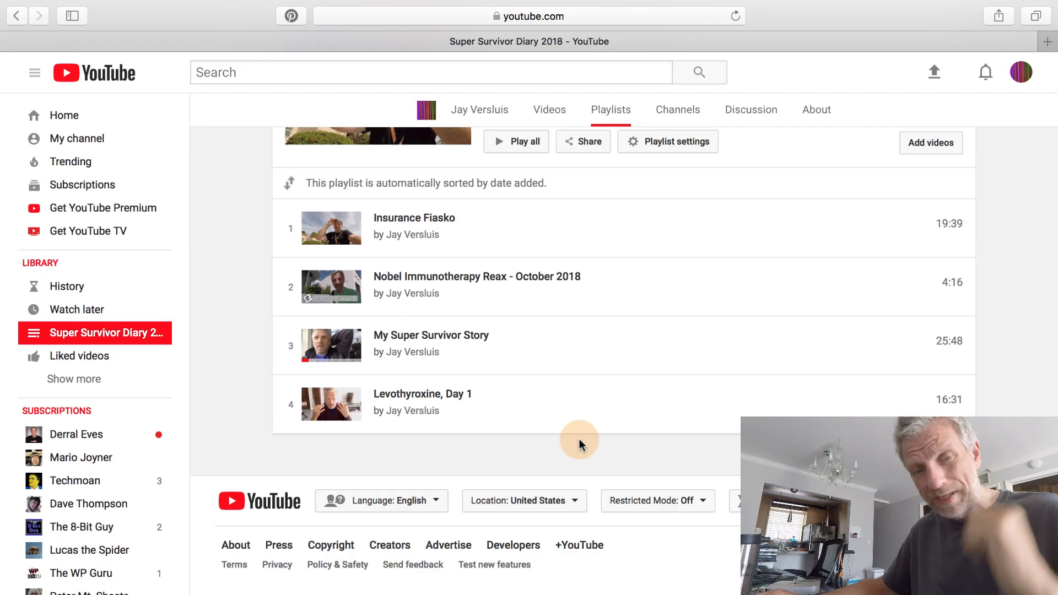
Switch to the new YouTube Studio beta and scroll through the channel dashboard.
left_click(1021, 72)
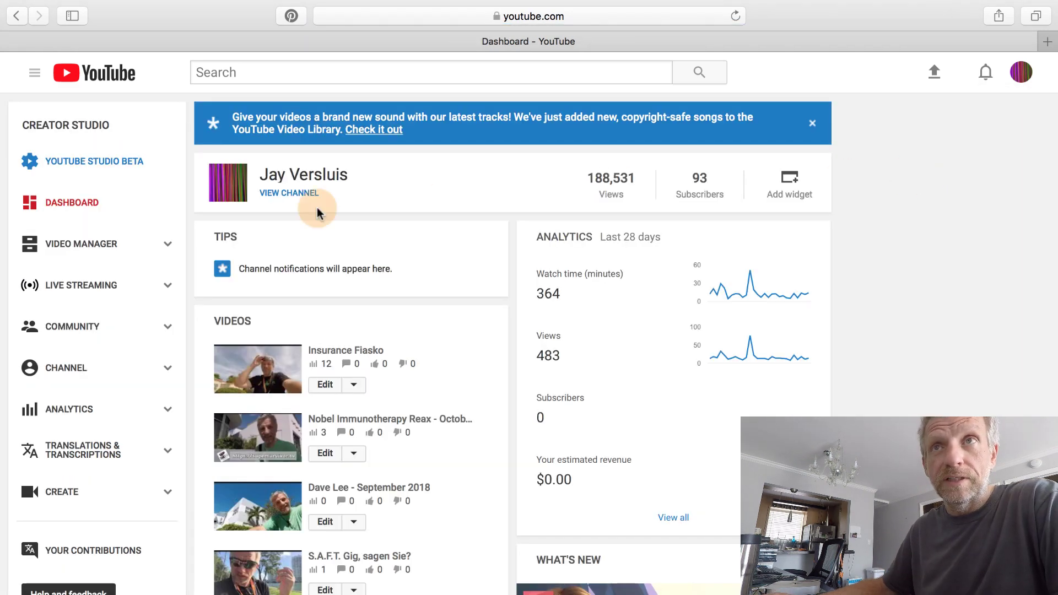
left_click(152, 179)
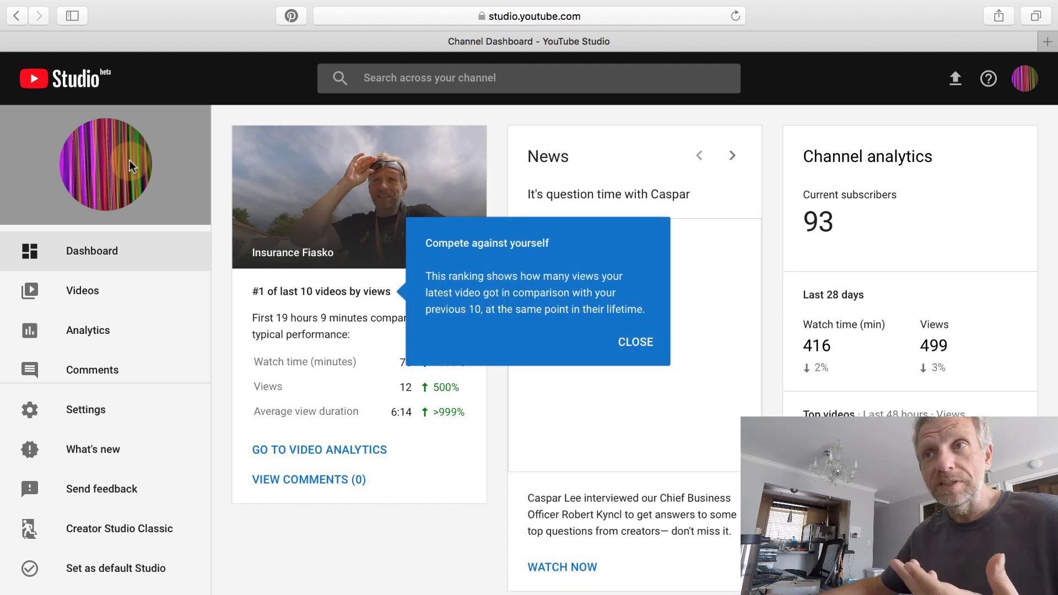
scroll(228, 408, "down", 1)
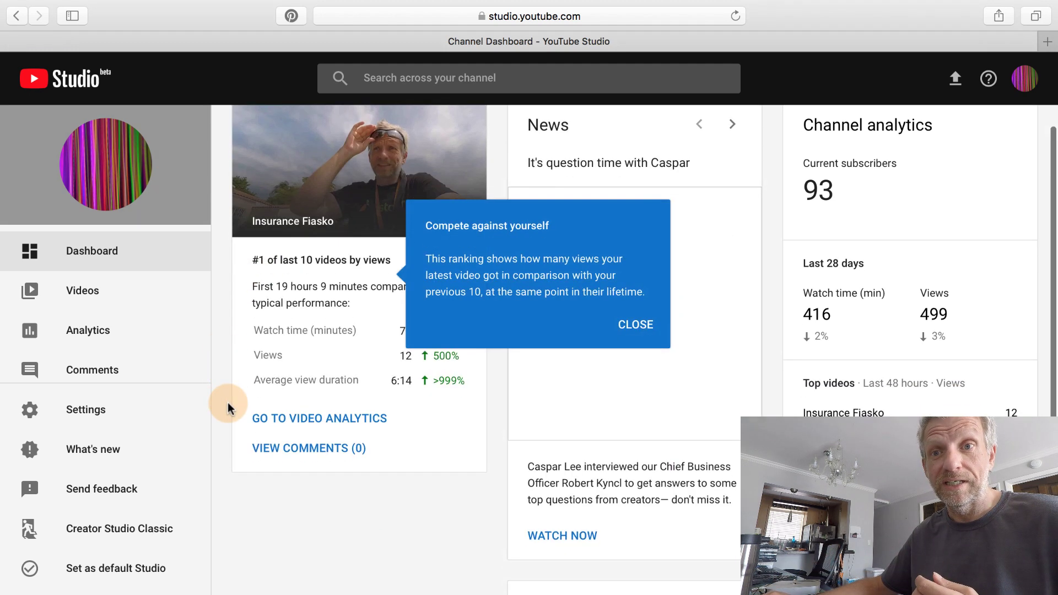
scroll(227, 408, "down", 1)
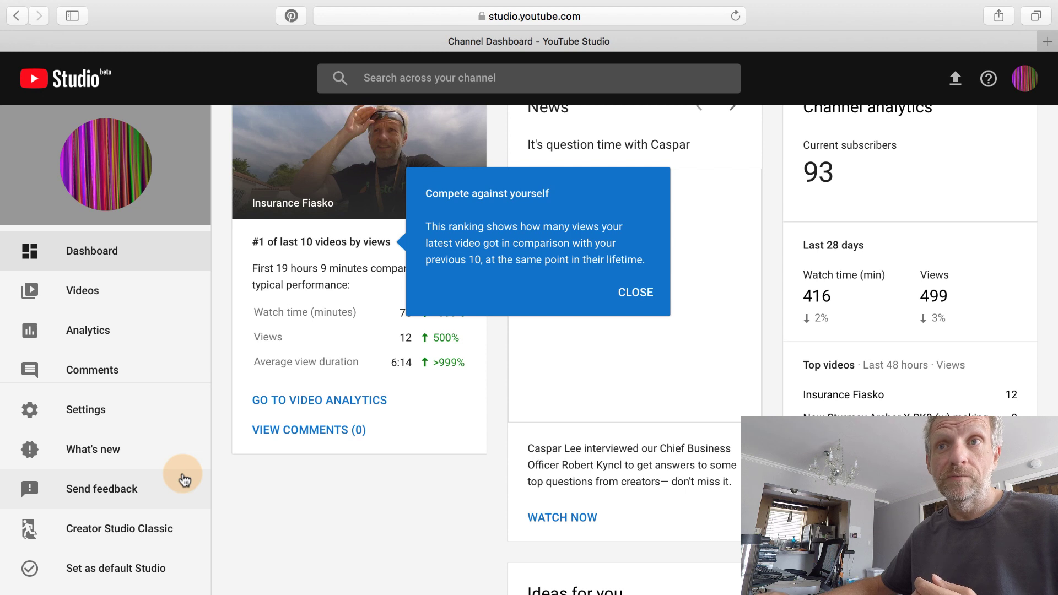
scroll(182, 292, "down", 2)
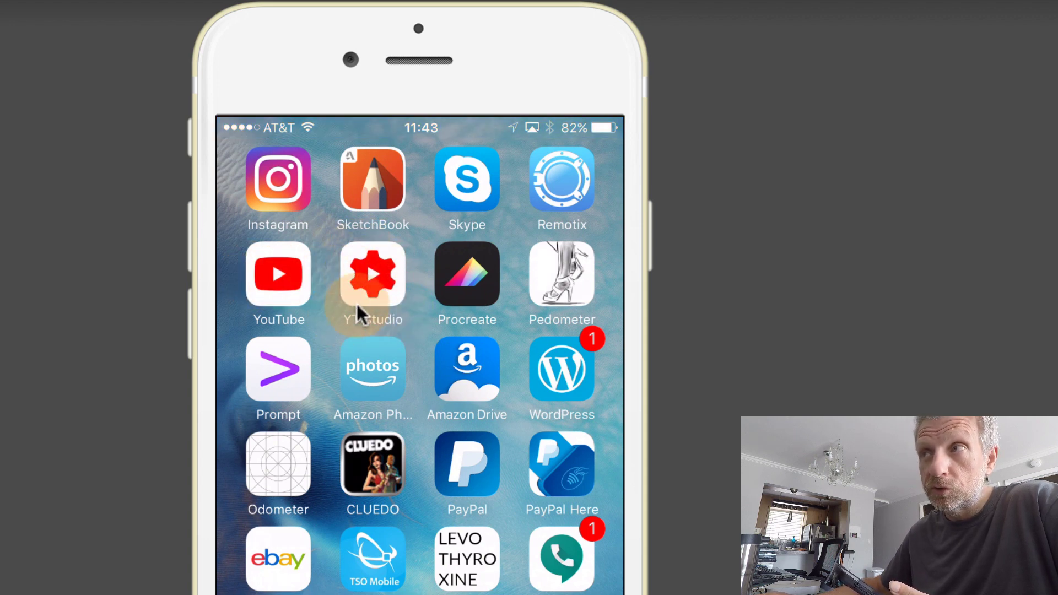
Launch YT Studio on iPhone, confirm the current channel, and open its Playlists screen.
left_click(389, 285)
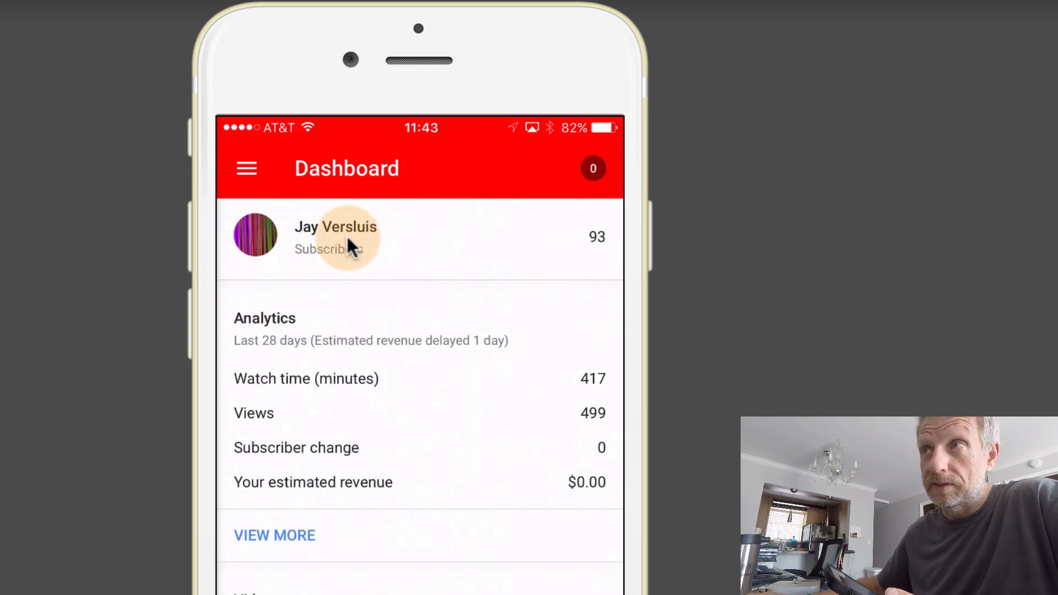
left_click(262, 179)
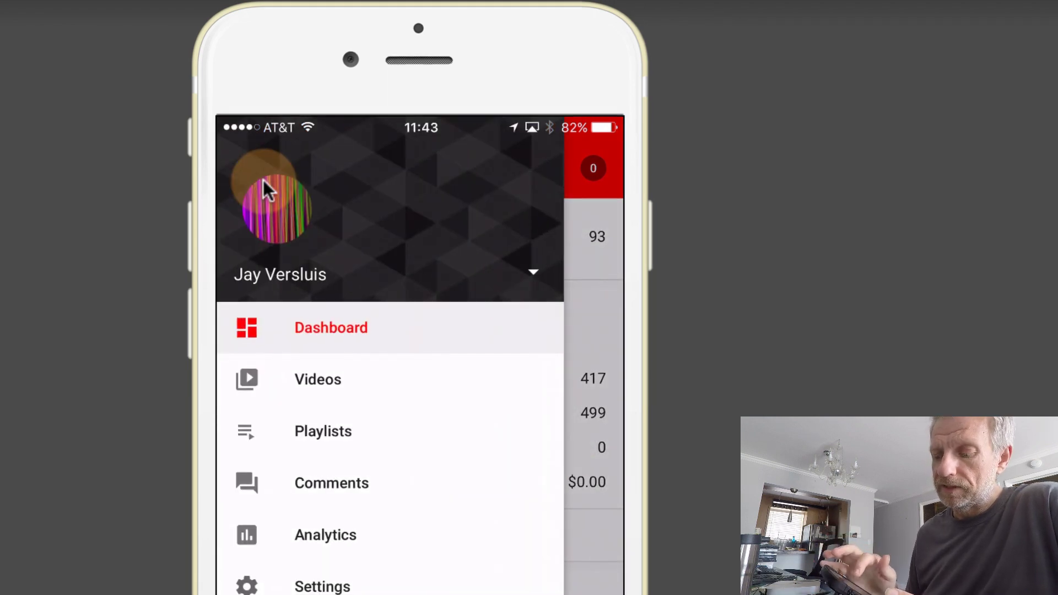
left_click(262, 179)
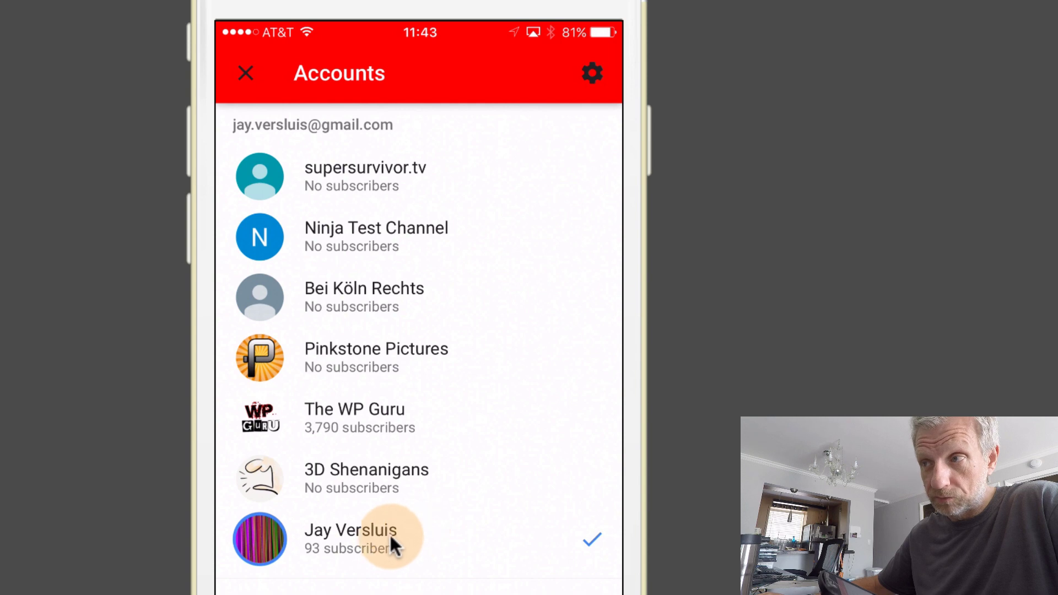
left_click(409, 528)
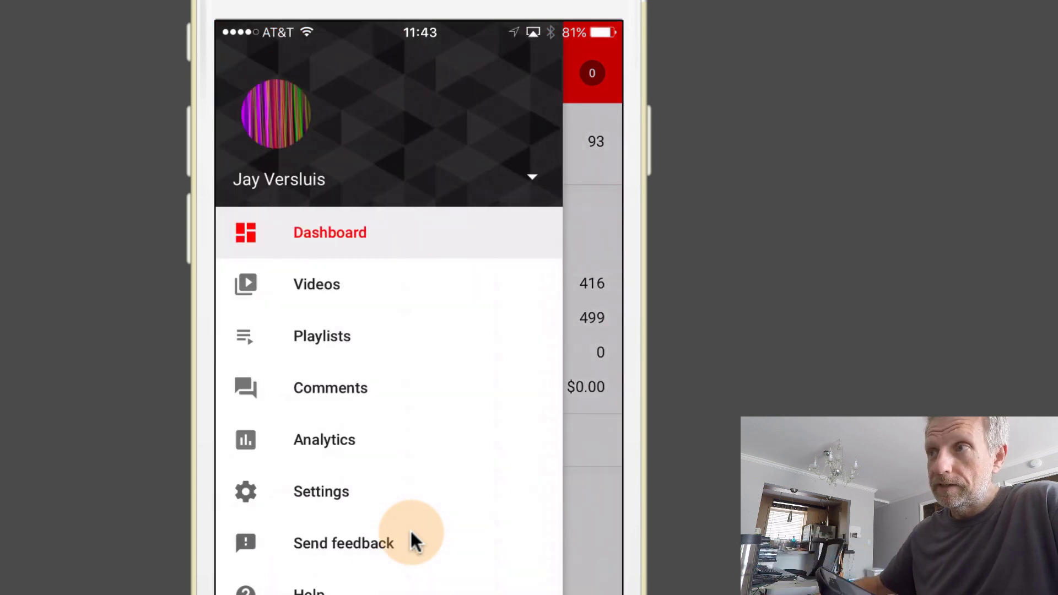
left_click(319, 335)
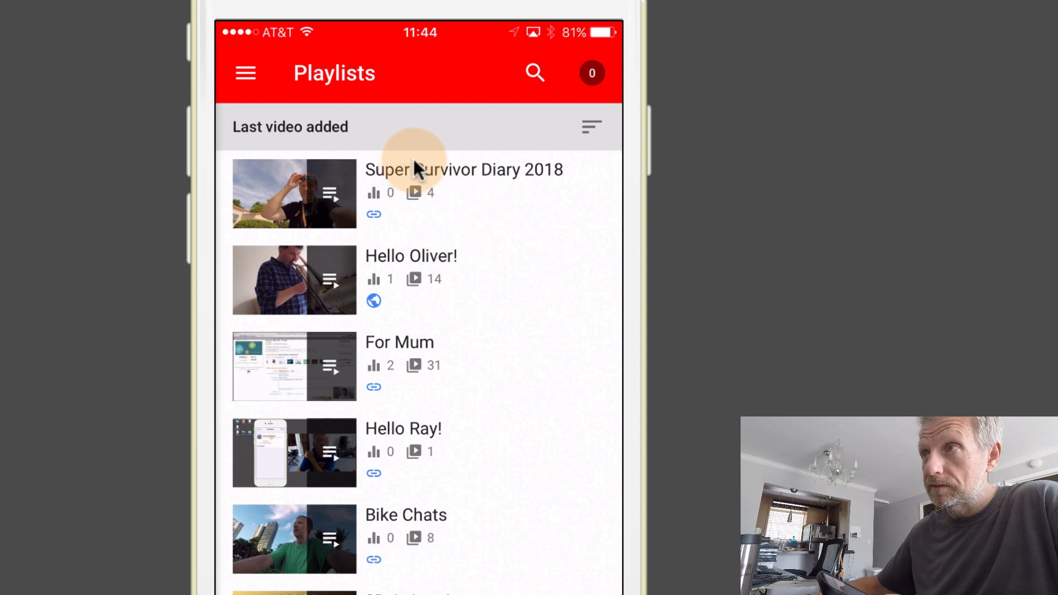
Open the Super Survivor Diary 2018 playlist in the app.
left_click(385, 216)
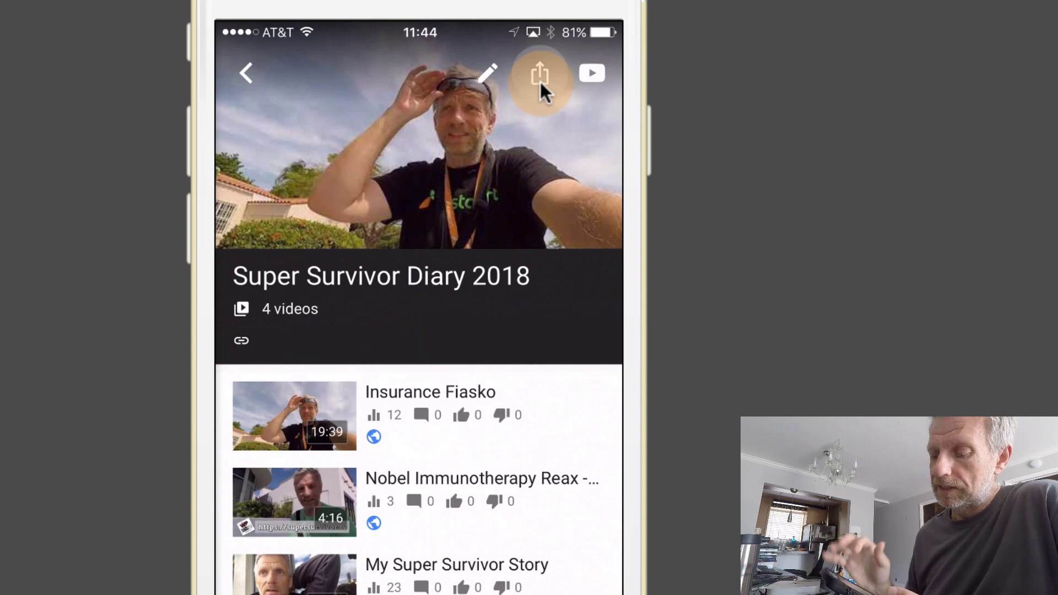
Bring up the playlist's share sheet and copy its link.
left_click(540, 80)
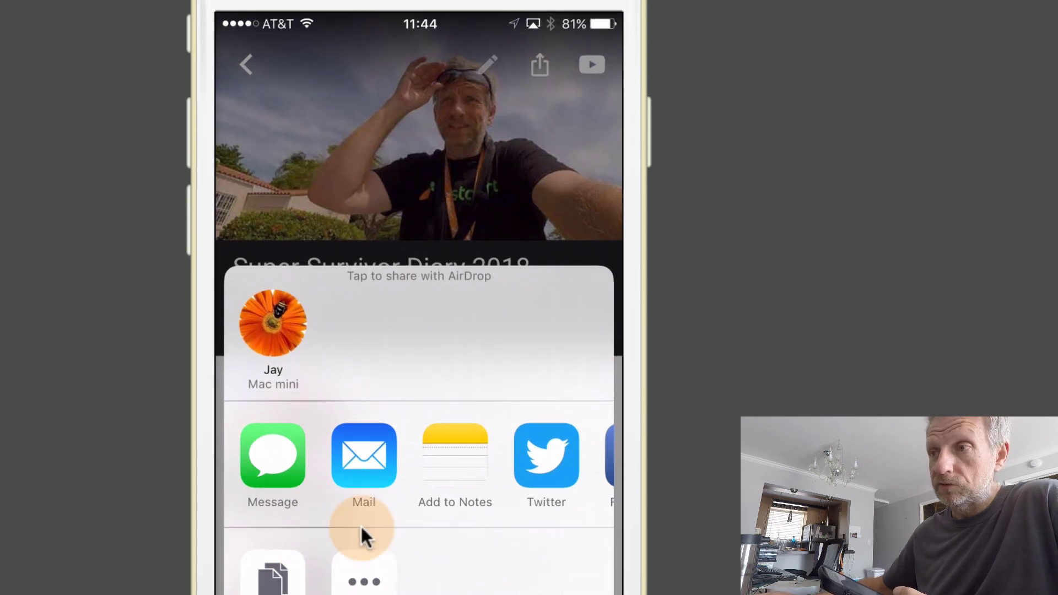
left_click_drag(360, 525, 269, 430)
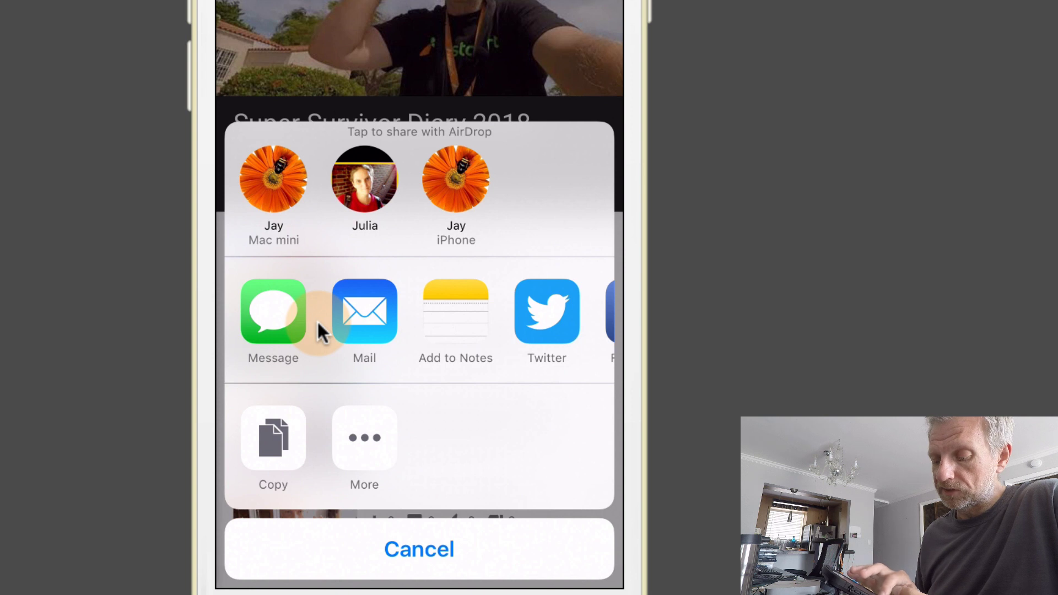
scroll(318, 324, "right", 5)
scroll(318, 325, "left", 5)
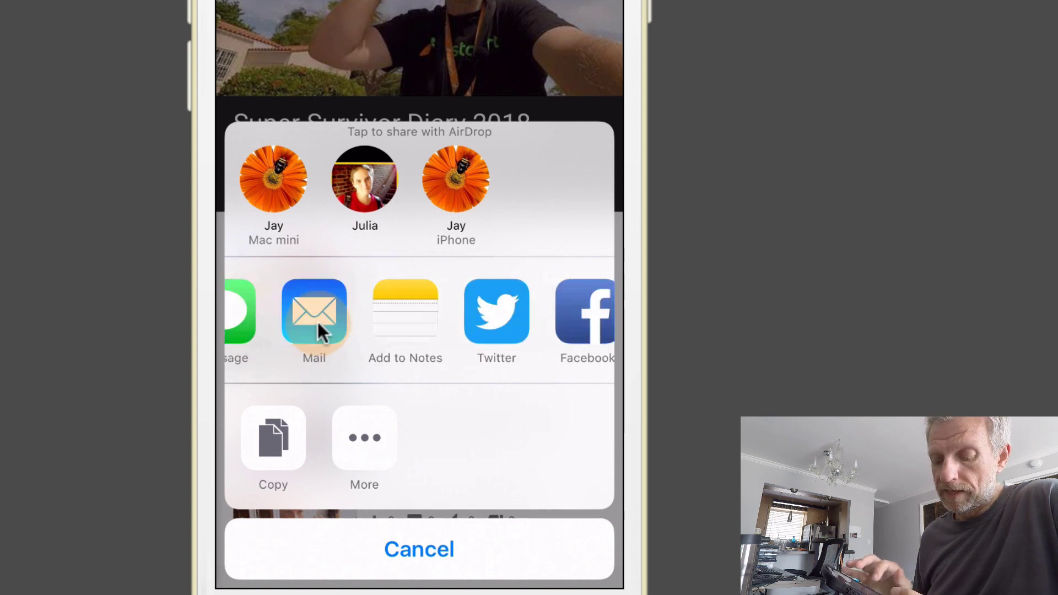
left_click(270, 441)
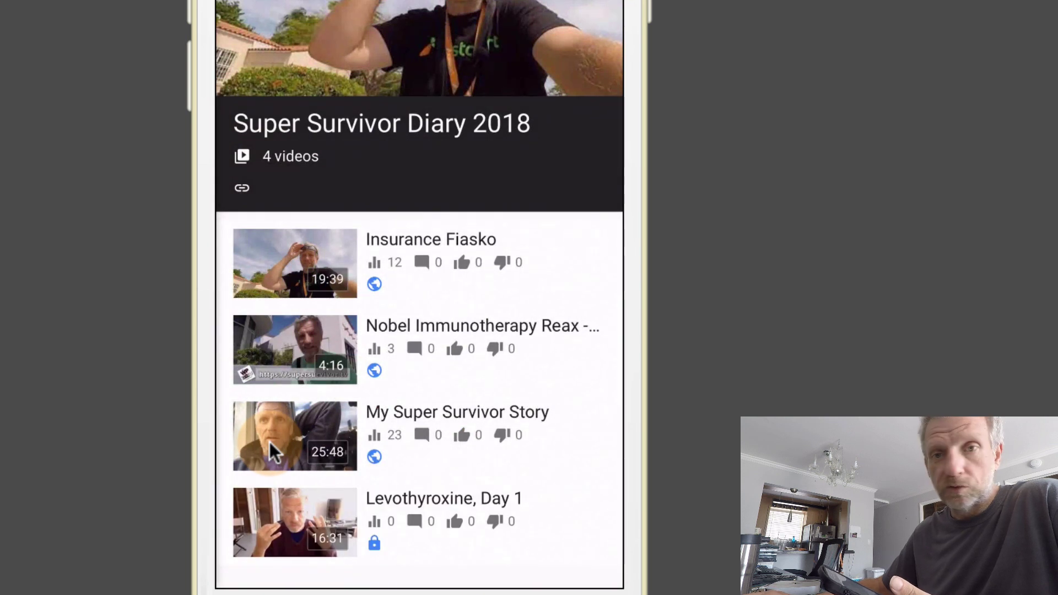